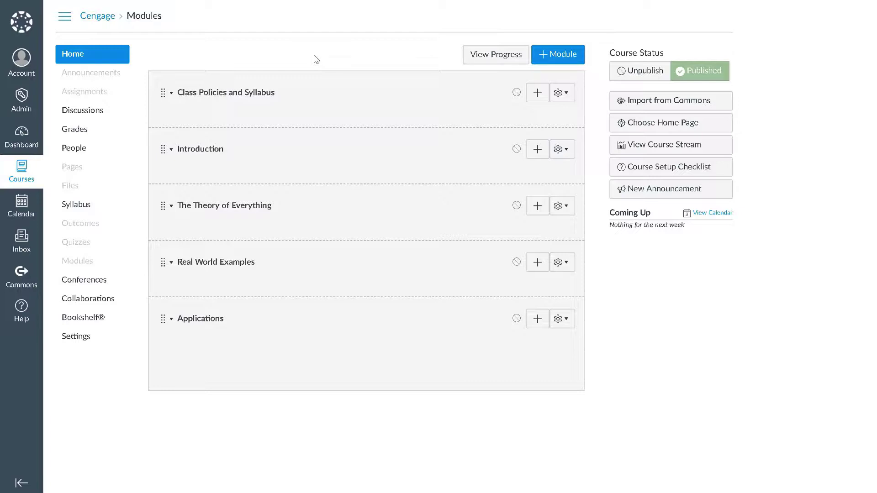
In course Navigation settings, move Cengage from hidden to just below Assignments and save
{"action": "left_click", "coordinate": [106, 338]}
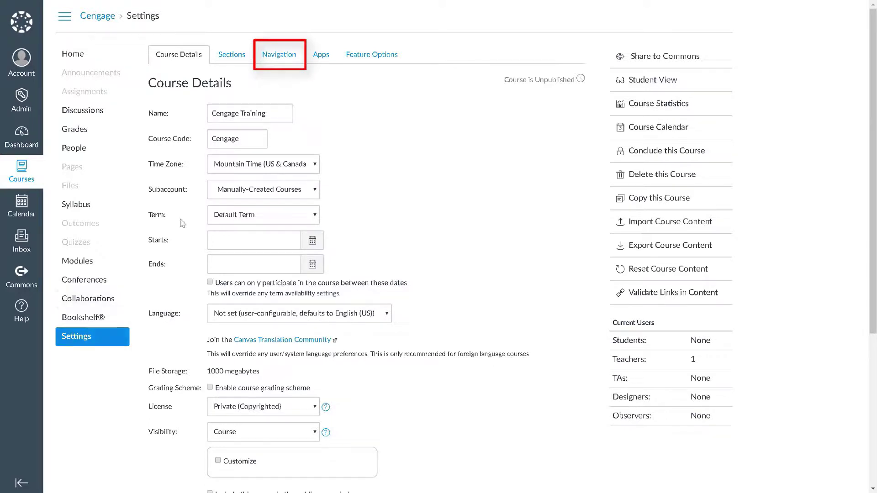
{"action": "left_click", "coordinate": [281, 55]}
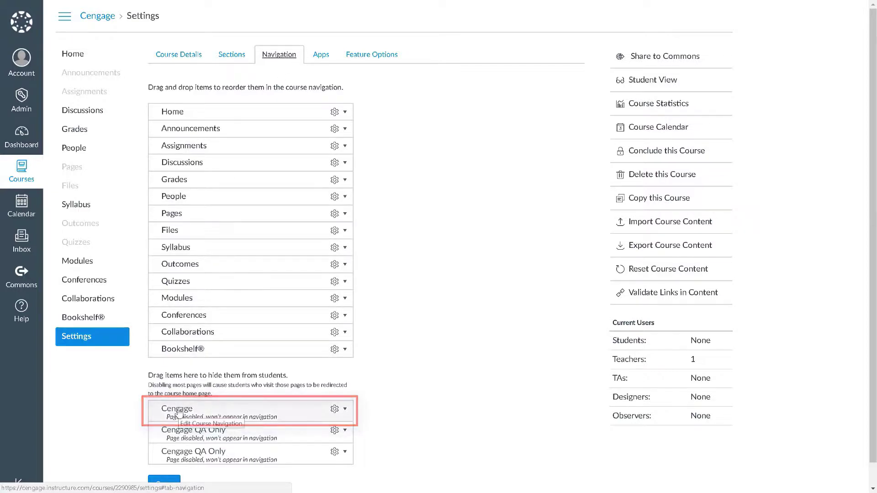
{"action": "left_click_drag", "start_coordinate": [176, 408], "coordinate": [178, 165]}
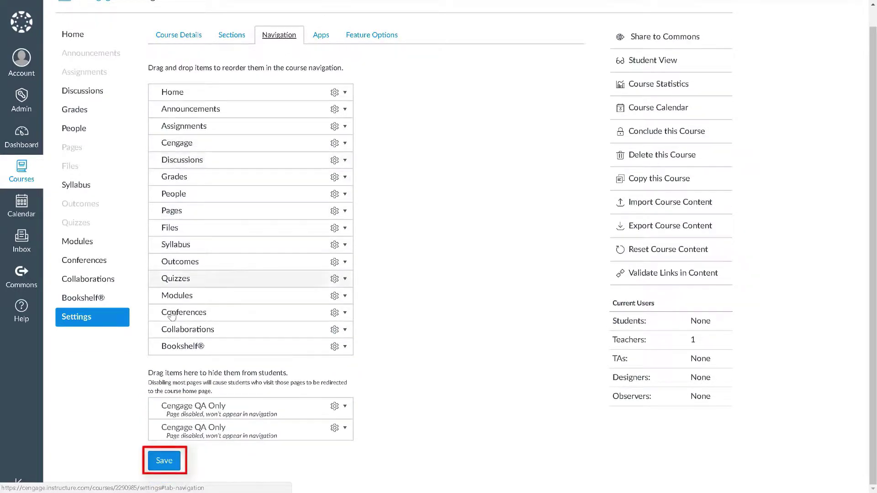
{"action": "left_click", "coordinate": [159, 460]}
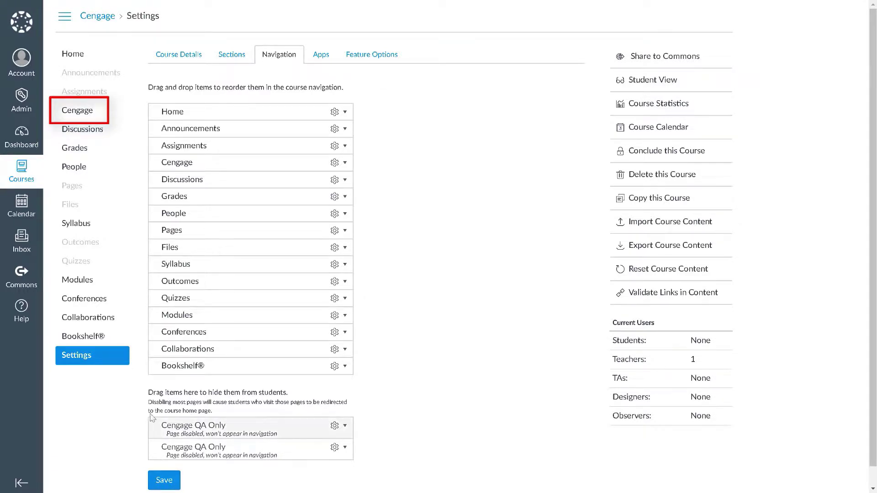
Launch Cengage from the course navigation and authorize Cengage Learning access
{"action": "left_click", "coordinate": [97, 118]}
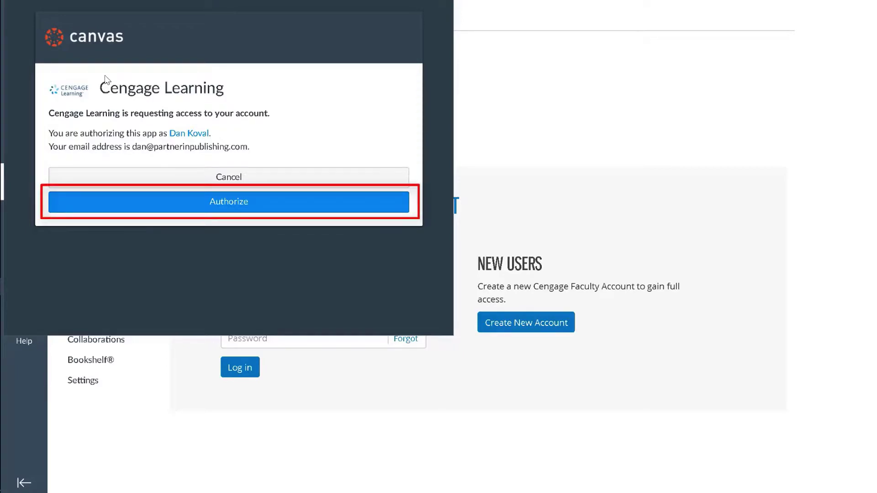
{"action": "left_click", "coordinate": [114, 202]}
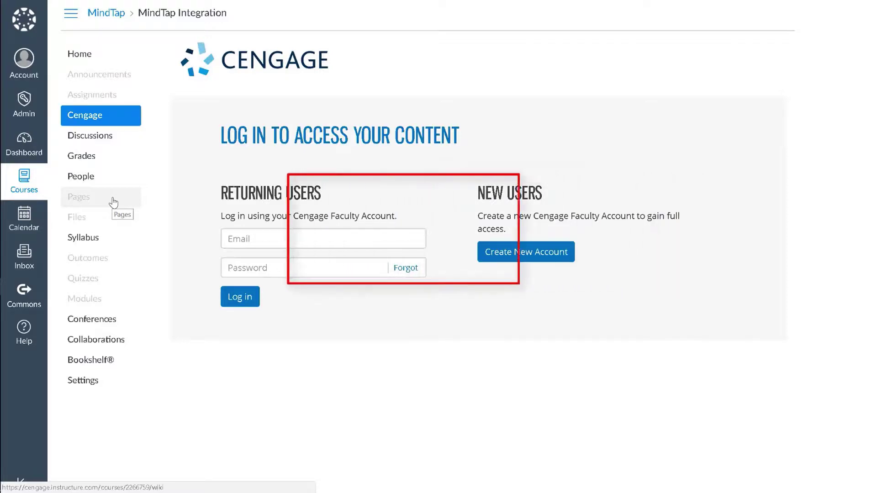
{"action": "left_click", "coordinate": [230, 238]}
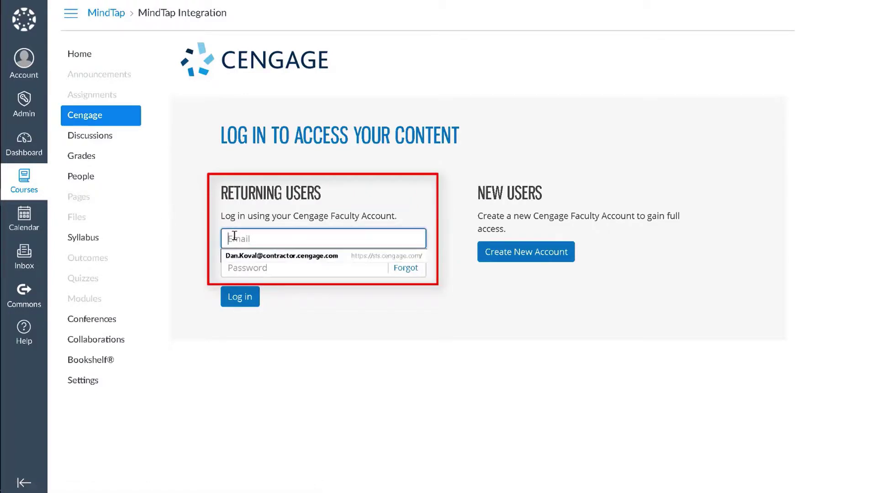
{"action": "key", "text": "Tab"}
{"action": "type", "text": "********"}
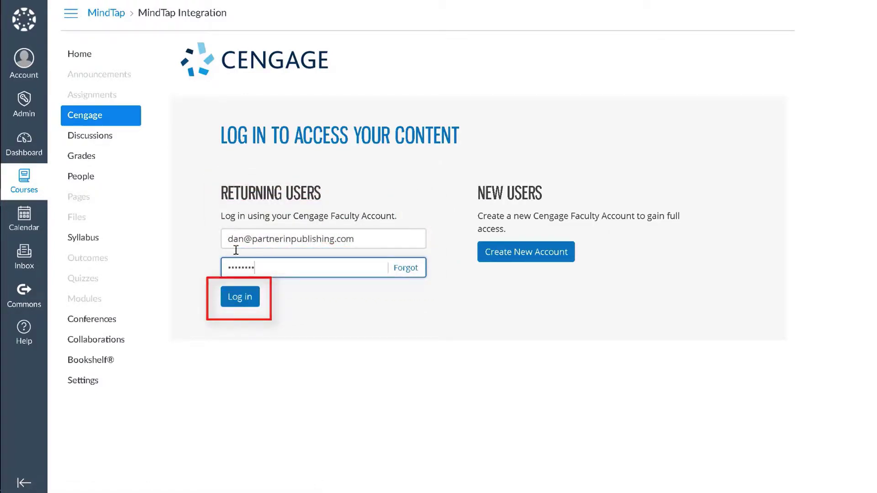
{"action": "left_click", "coordinate": [238, 297]}
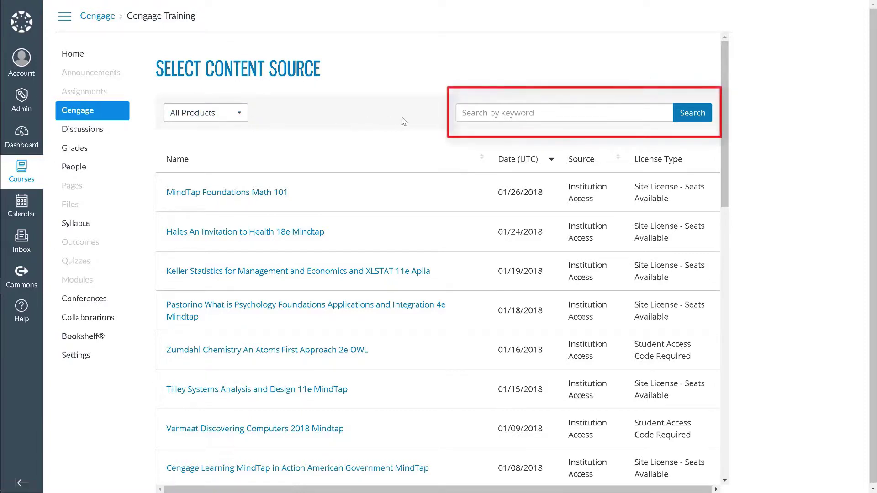
Search products for 'Pride Foundations of Business' and select the 5e MindTap result
{"action": "left_click", "coordinate": [463, 118]}
{"action": "type", "text": "Pride Foundations of Business"}
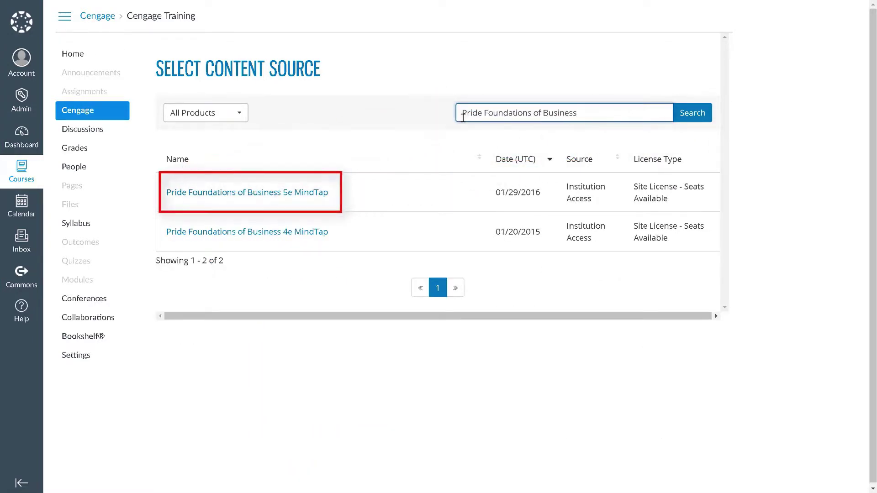
{"action": "left_click", "coordinate": [291, 195]}
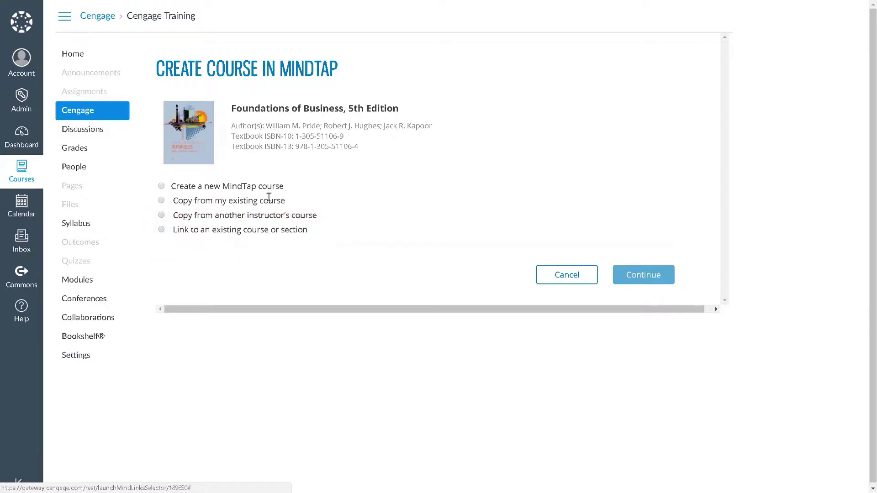
Preview the new-course and copy-existing-course setup options
{"action": "left_click", "coordinate": [162, 186]}
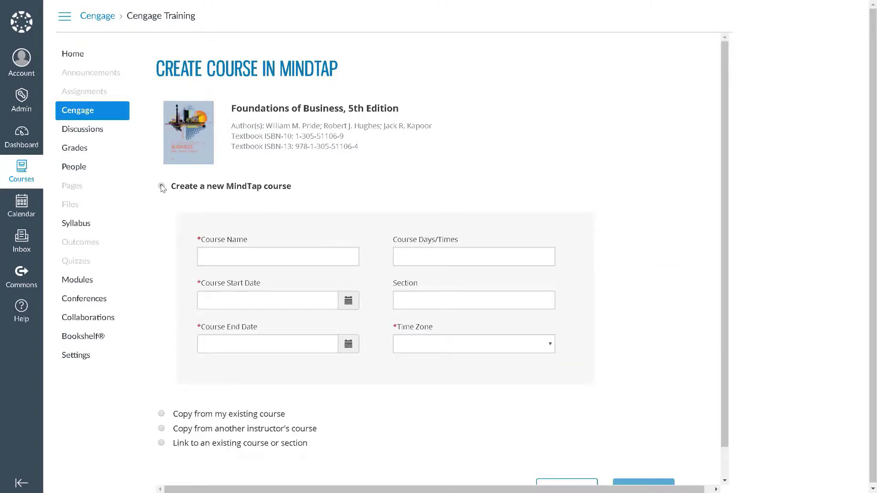
{"action": "scroll", "coordinate": [163, 188], "scroll_direction": "down", "scroll_amount": 1}
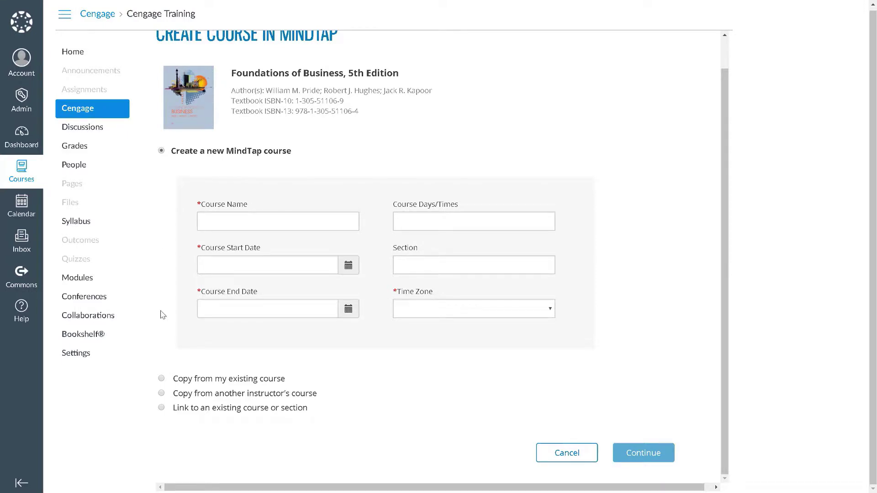
{"action": "left_click", "coordinate": [161, 379]}
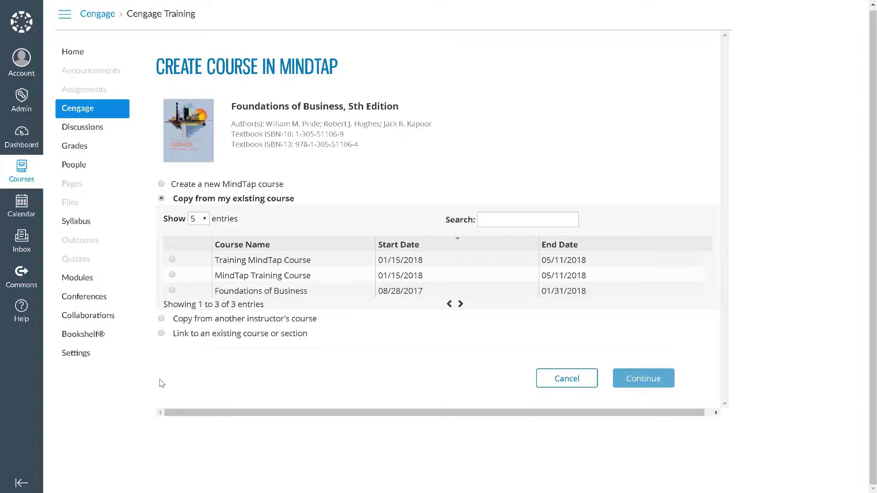
{"action": "left_click", "coordinate": [161, 319]}
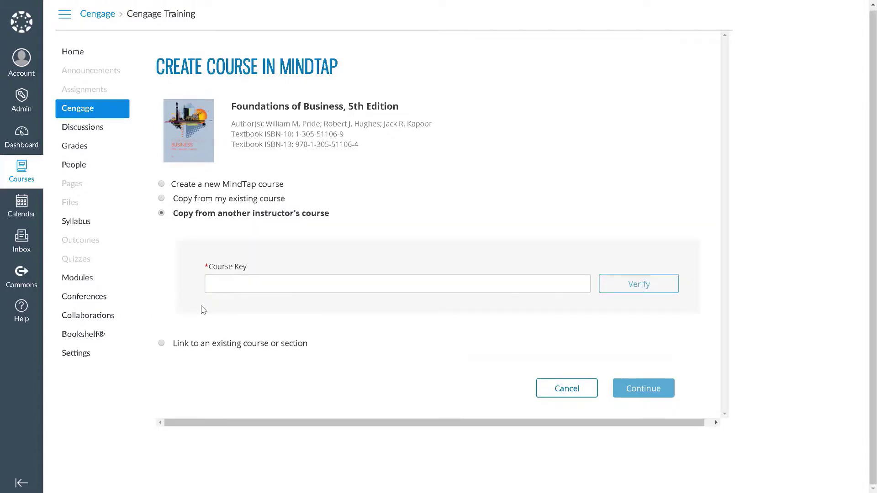
Paste and verify a course key, then settle on Create a new MindTap course
{"action": "left_click", "coordinate": [221, 288]}
{"action": "key", "text": "ctrl+v"}
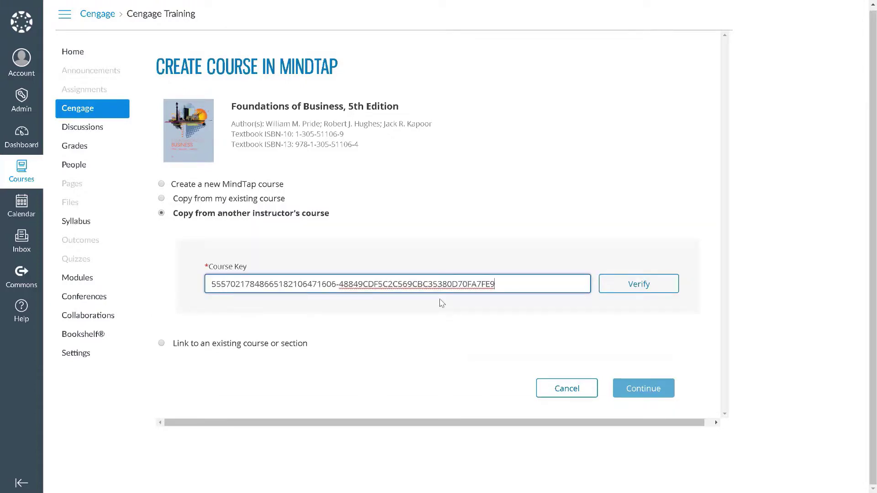
{"action": "left_click", "coordinate": [619, 292]}
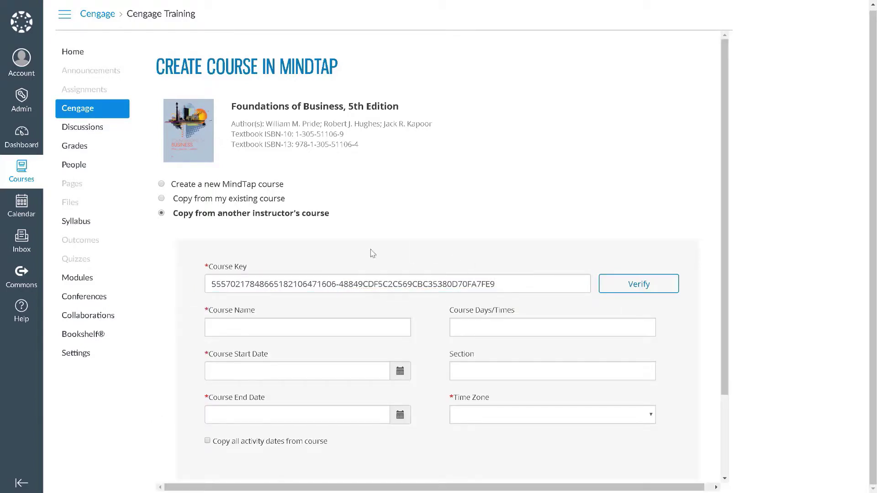
{"action": "left_click", "coordinate": [162, 185]}
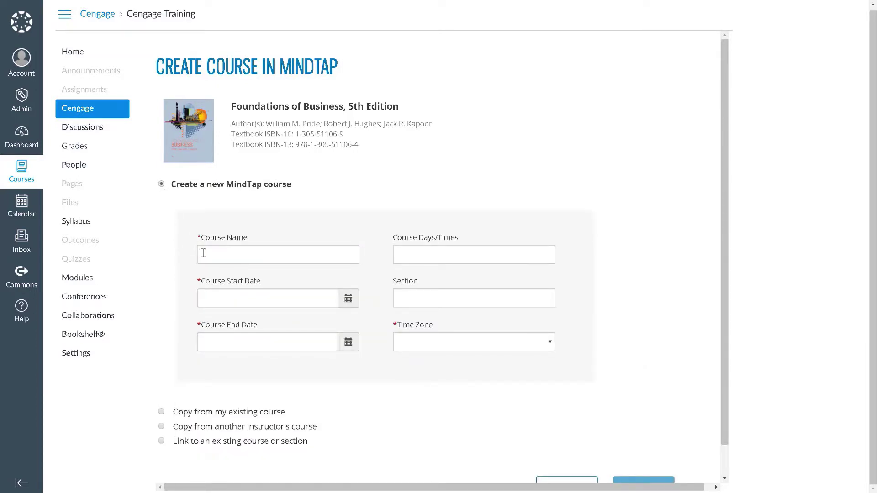
Name the course 'MindTap Integration Training' with start date 01/08/2018
{"action": "left_click", "coordinate": [203, 253]}
{"action": "type", "text": "MindTap Integration Training"}
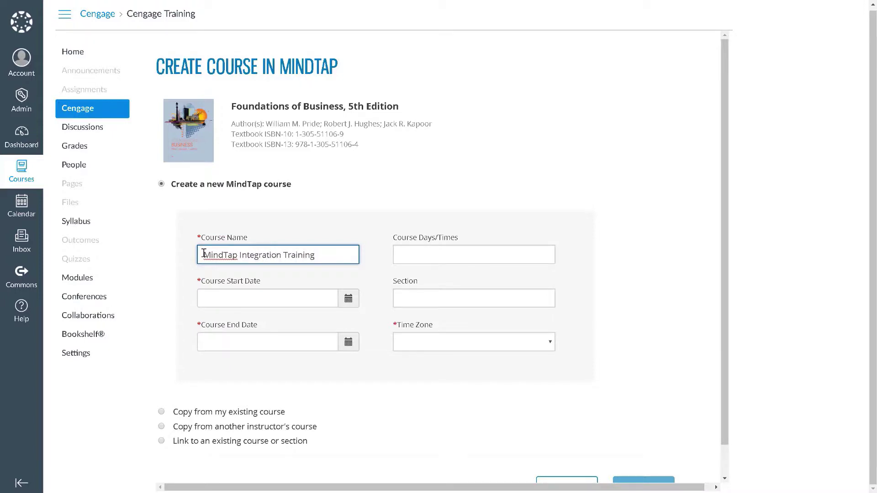
{"action": "left_click", "coordinate": [217, 297]}
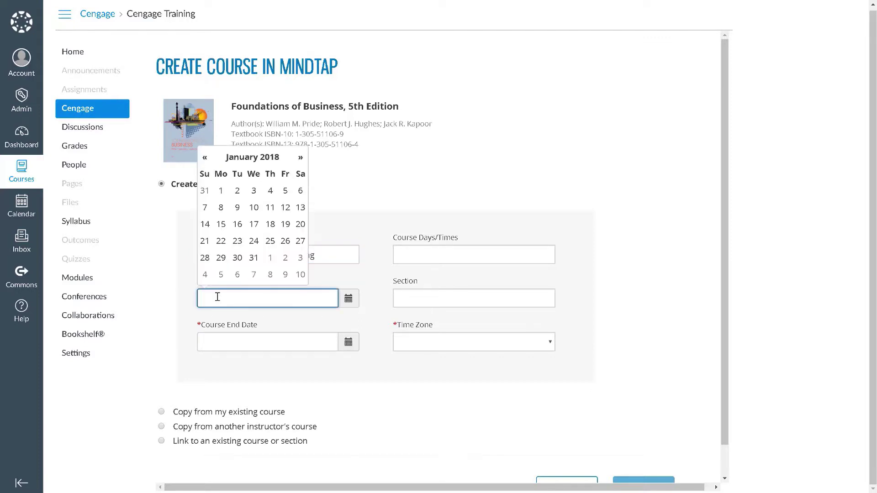
{"action": "left_click", "coordinate": [221, 208]}
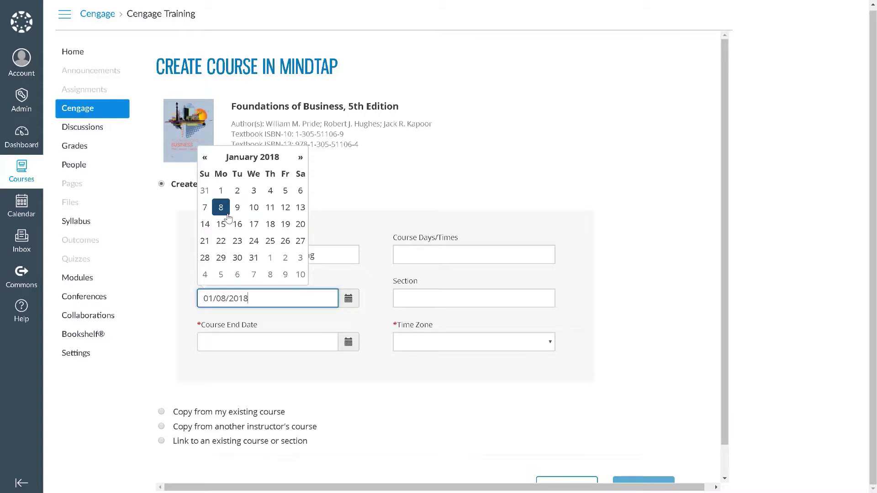
{"action": "key", "text": "Escape"}
{"action": "left_click", "coordinate": [259, 323]}
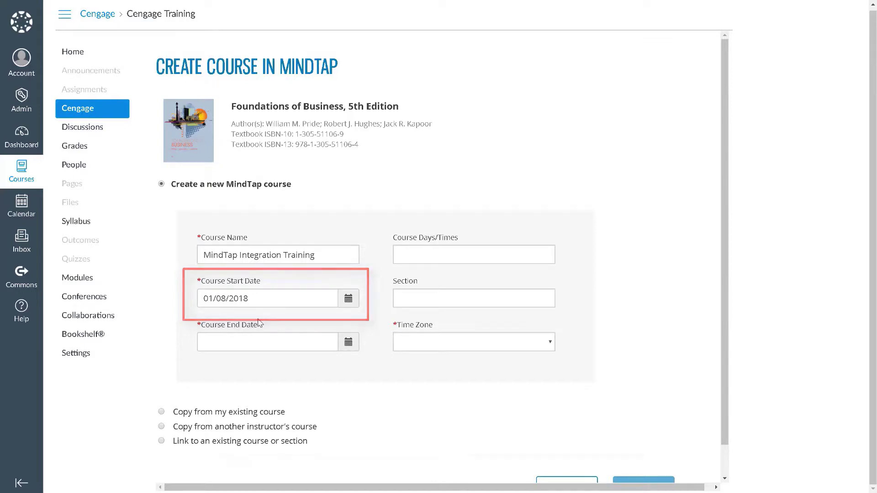
Set the end date to 05/11/2018 and the time zone to Eastern Time (US & Canada)
{"action": "left_click", "coordinate": [262, 336]}
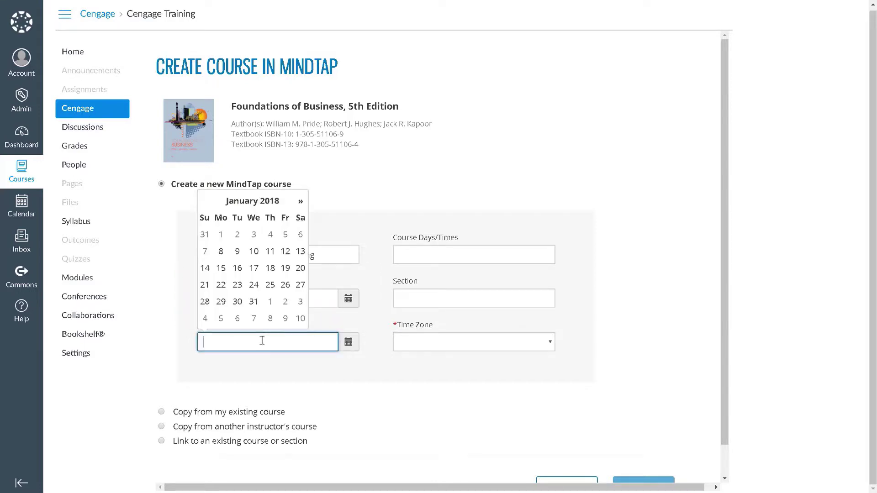
{"action": "left_click", "coordinate": [300, 202]}
{"action": "left_click", "coordinate": [300, 202]}
{"action": "left_click", "coordinate": [285, 251]}
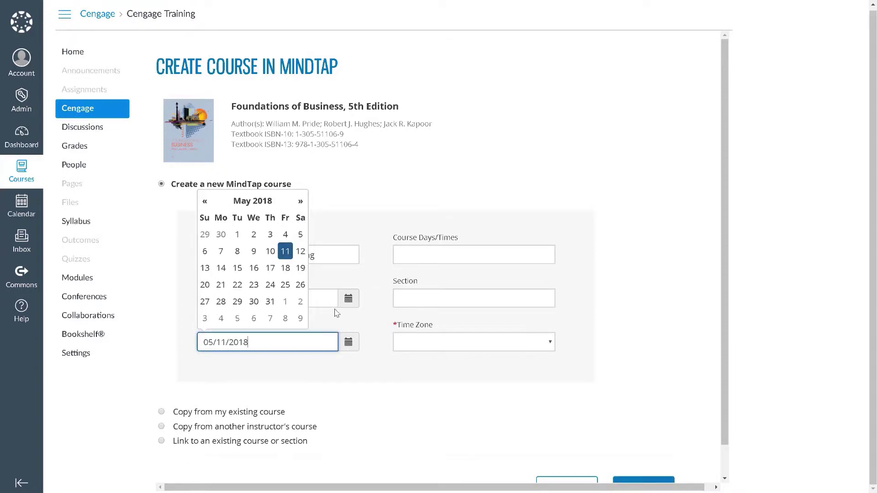
{"action": "left_click", "coordinate": [341, 322]}
{"action": "left_click", "coordinate": [407, 346]}
{"action": "scroll", "coordinate": [451, 237], "scroll_direction": "down", "scroll_amount": 1}
{"action": "left_click", "coordinate": [455, 213]}
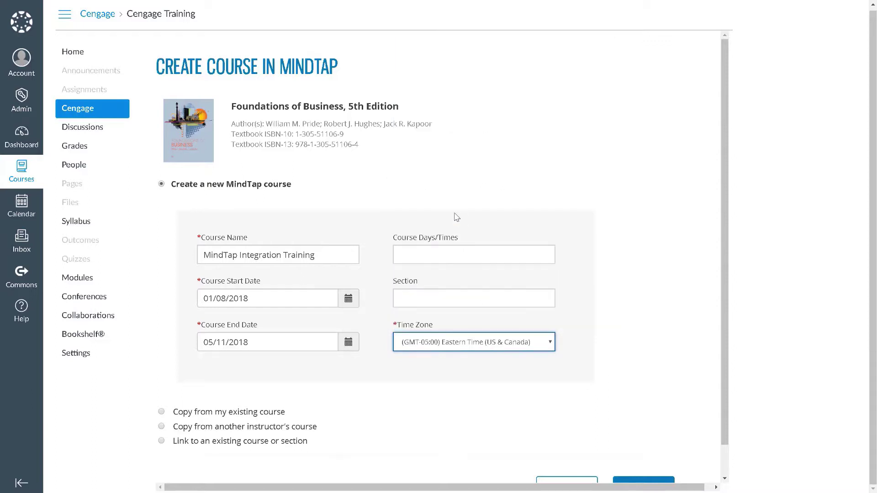
{"action": "scroll", "coordinate": [455, 213], "scroll_direction": "down", "scroll_amount": 1}
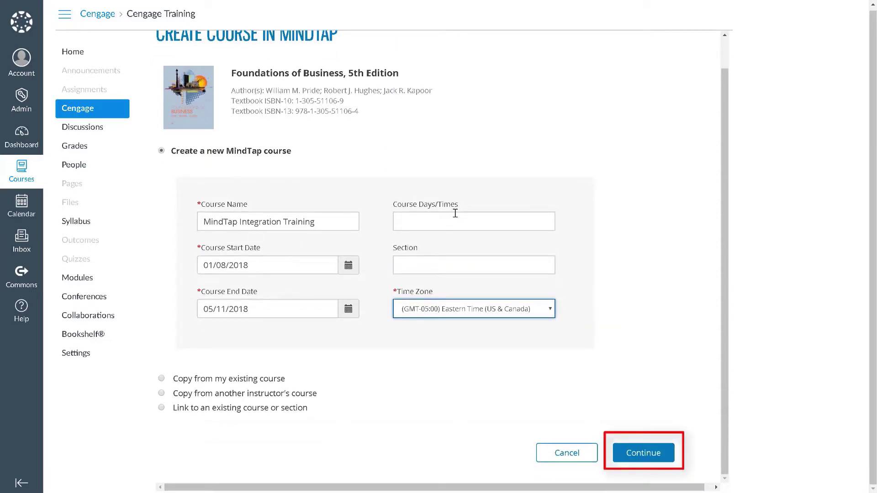
Submit the MindTap Integration Training course details, adding its link to the module
{"action": "left_click", "coordinate": [630, 453]}
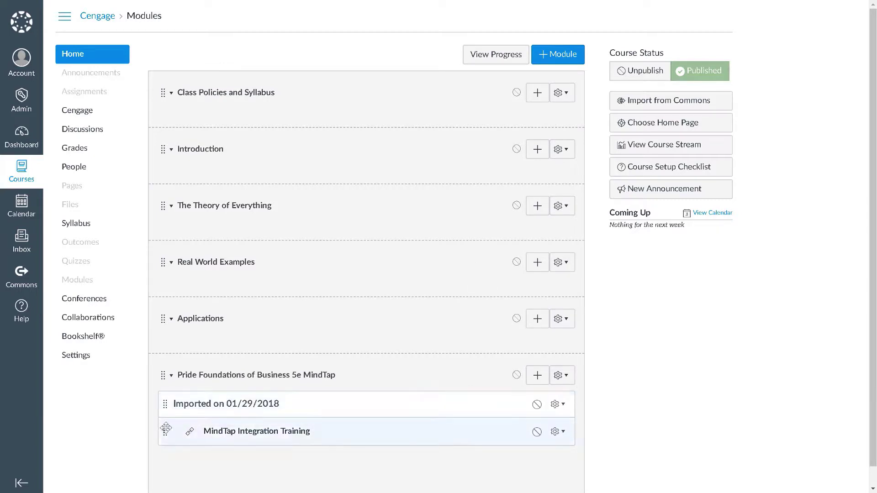
Move the MindTap link into Class Policies and Syllabus, retitled 'Access and Register for Cengage Resources'
{"action": "left_click_drag", "start_coordinate": [165, 429], "coordinate": [164, 103]}
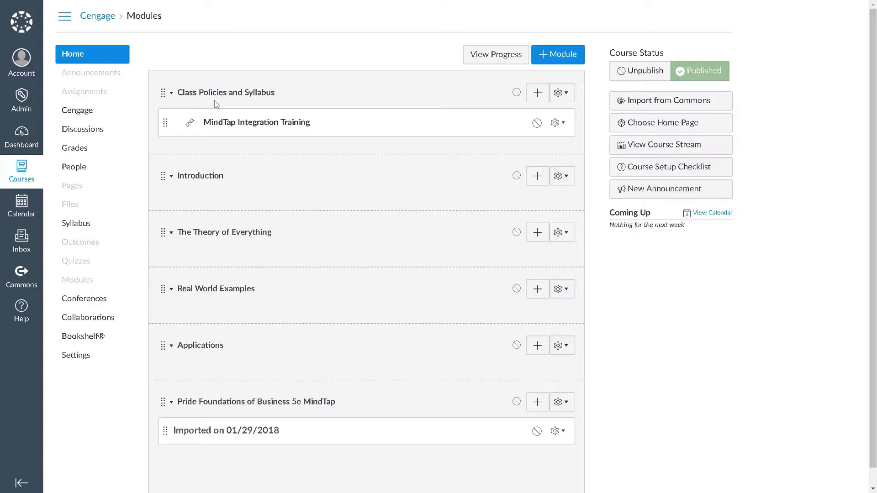
{"action": "left_click", "coordinate": [556, 124]}
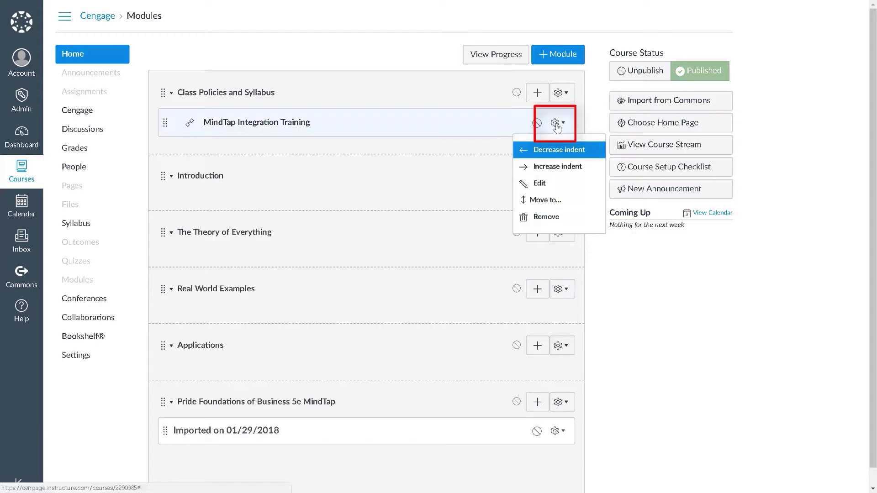
{"action": "left_click", "coordinate": [543, 183]}
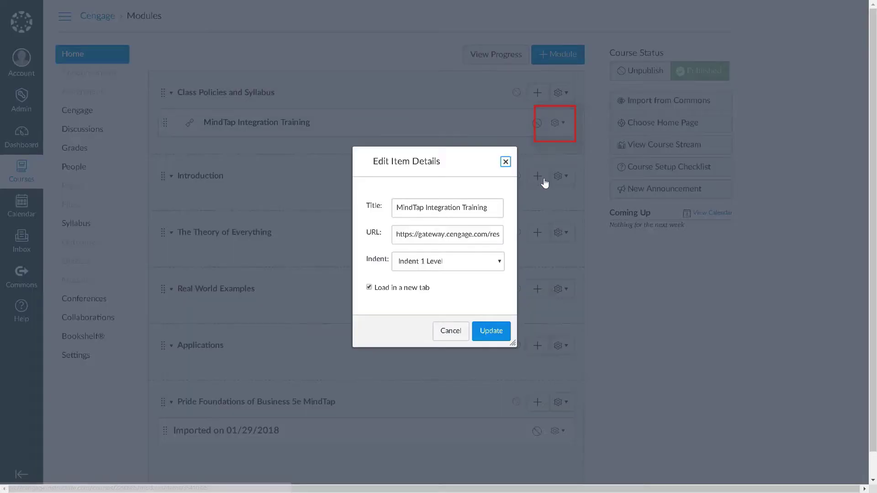
{"action": "key", "text": "Tab"}
{"action": "type", "text": "Register for Cengage Resources"}
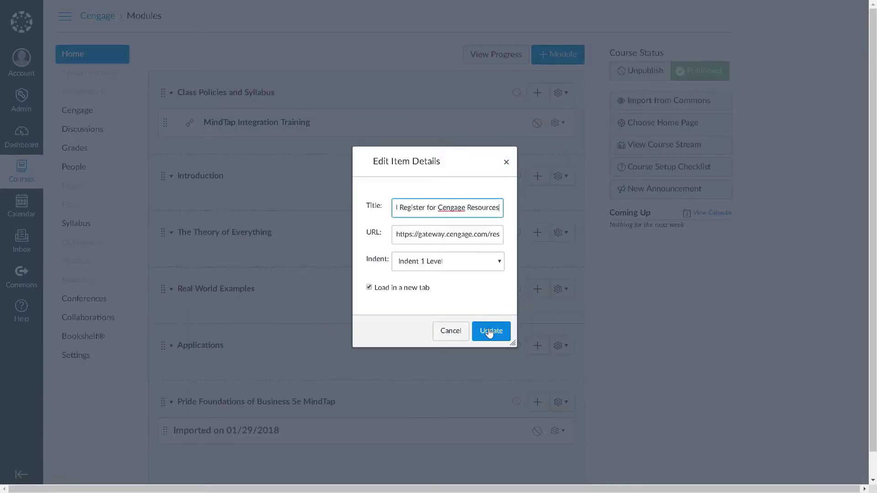
{"action": "left_click", "coordinate": [489, 332]}
Publish the module and the link, and toggle the course status off and back on
{"action": "left_click", "coordinate": [489, 332]}
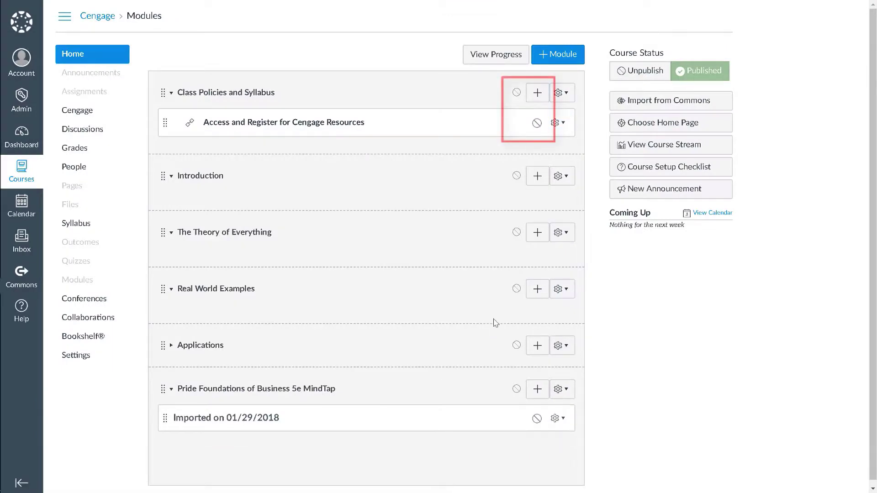
{"action": "left_click", "coordinate": [515, 92]}
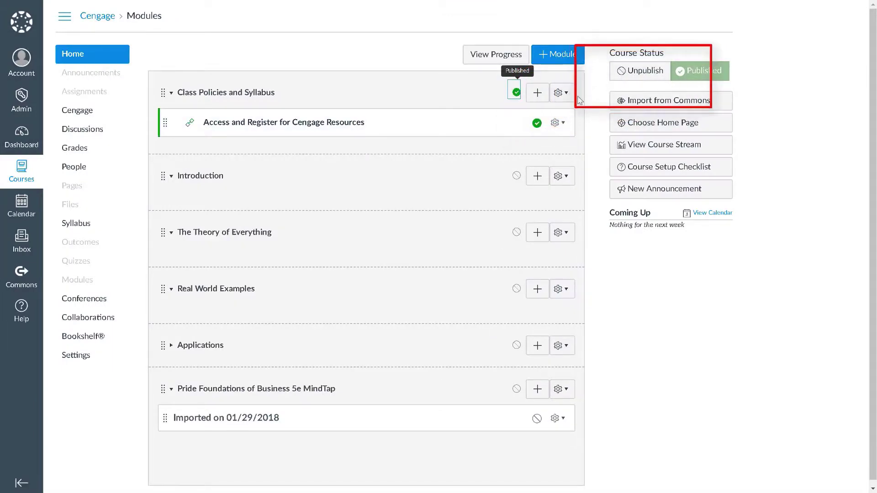
{"action": "left_click", "coordinate": [641, 72]}
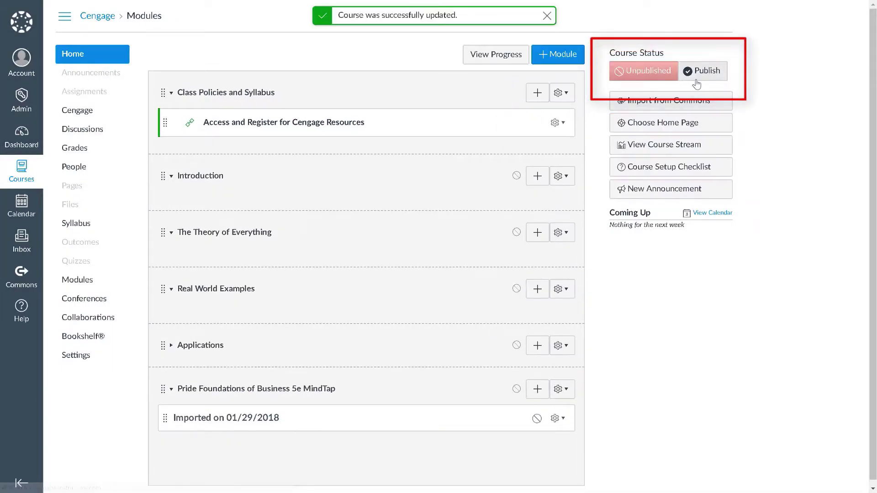
{"action": "left_click", "coordinate": [697, 73]}
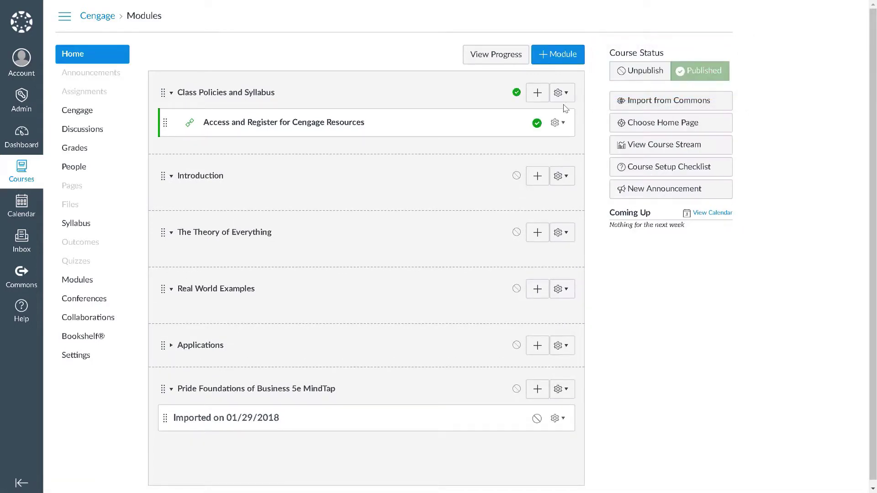
Launch the Access and Register for Cengage Resources link in a new window
{"action": "left_click", "coordinate": [363, 123]}
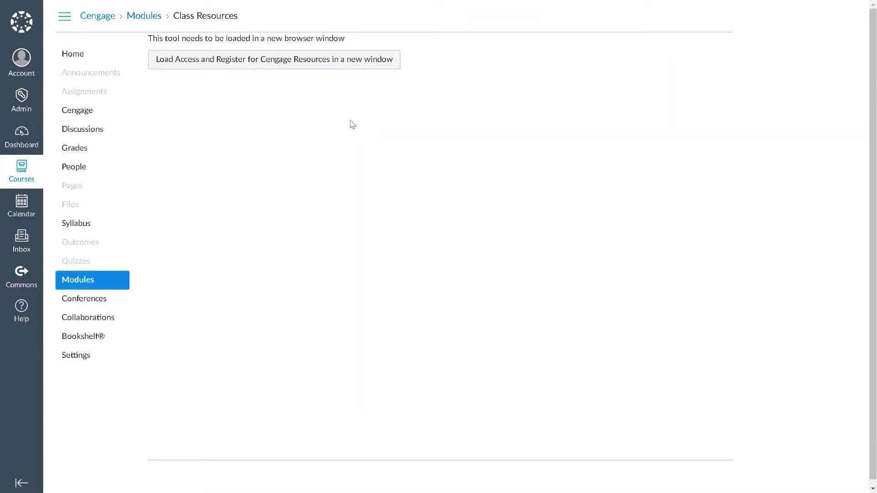
{"action": "left_click", "coordinate": [317, 66]}
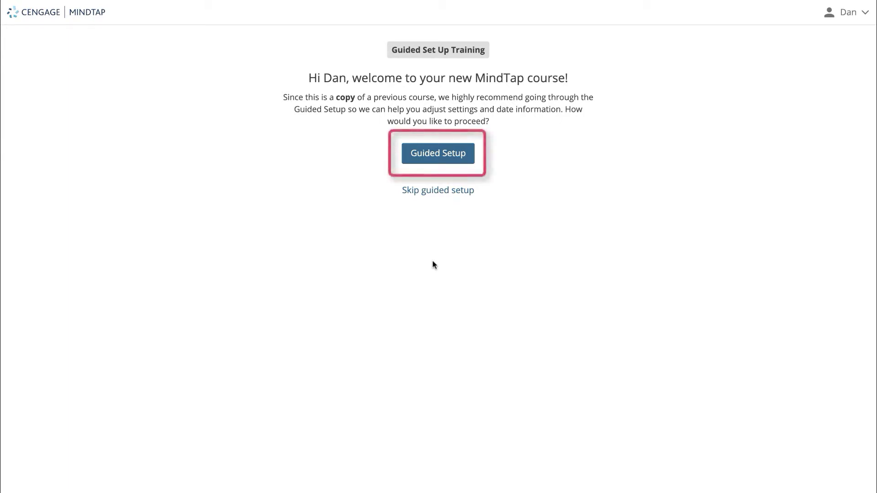
Start the MindTap Guided Setup and advance past the introduction to The Basics
{"action": "left_click", "coordinate": [431, 161]}
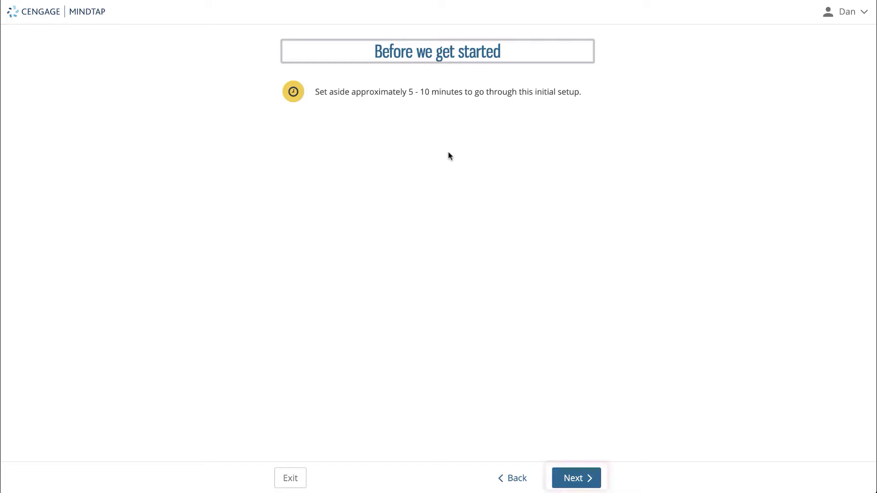
{"action": "left_click", "coordinate": [566, 476]}
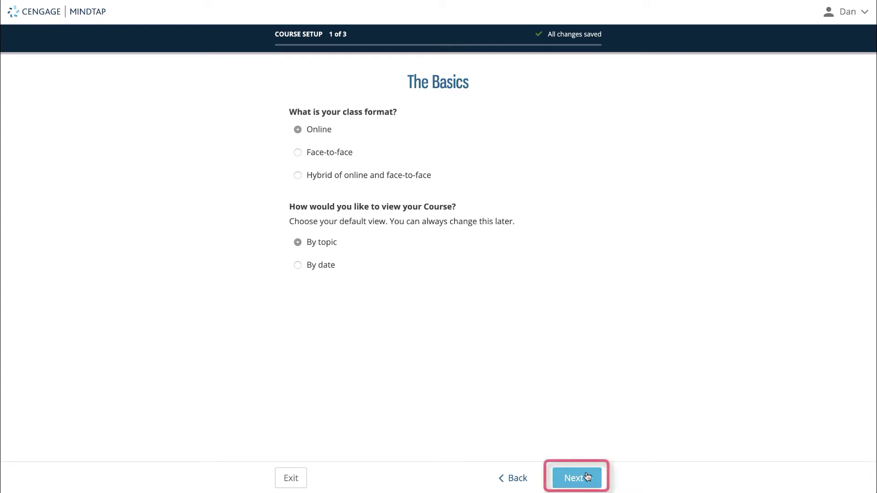
Record that an LMS is used, select Canvas, and advance to Activity Settings
{"action": "left_click", "coordinate": [588, 477]}
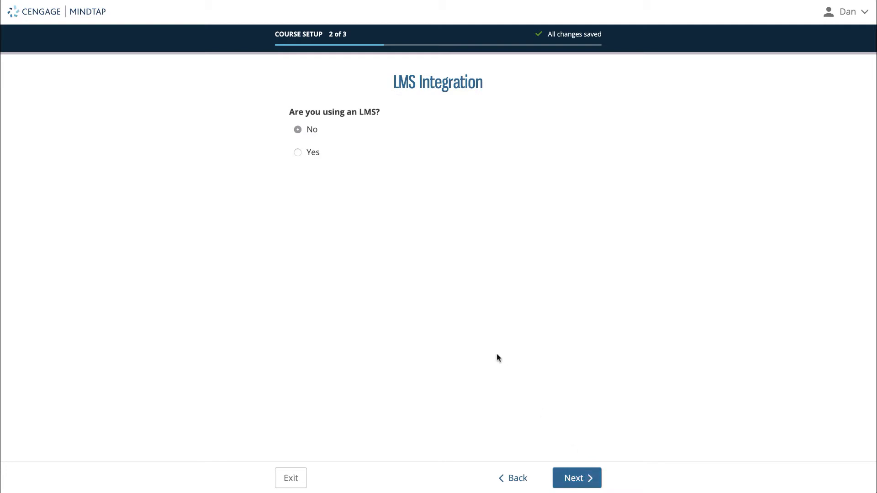
{"action": "left_click", "coordinate": [298, 152]}
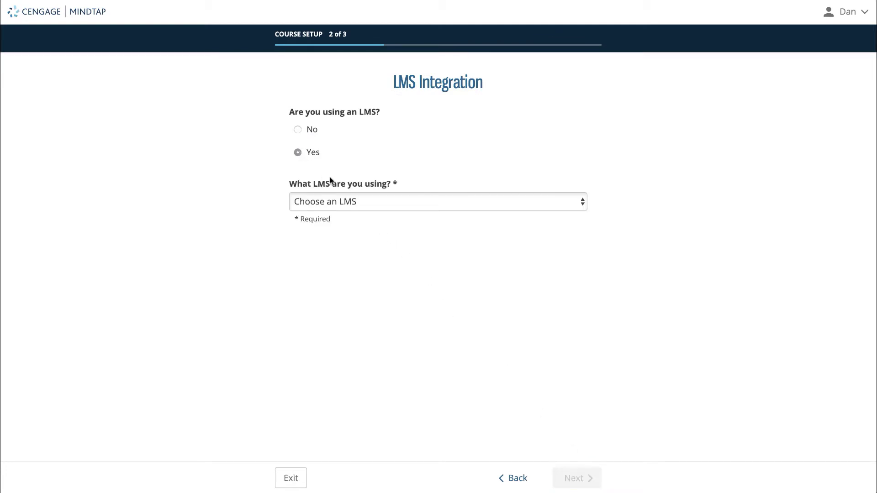
{"action": "left_click", "coordinate": [352, 201]}
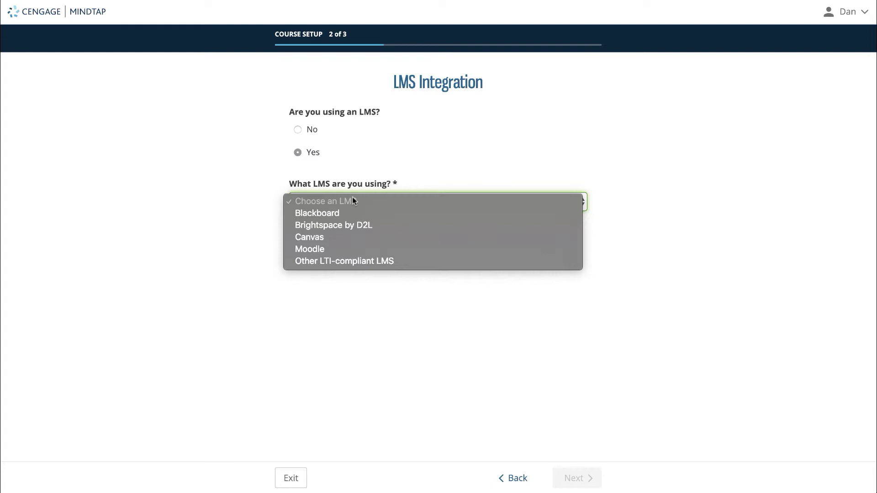
{"action": "left_click", "coordinate": [354, 237]}
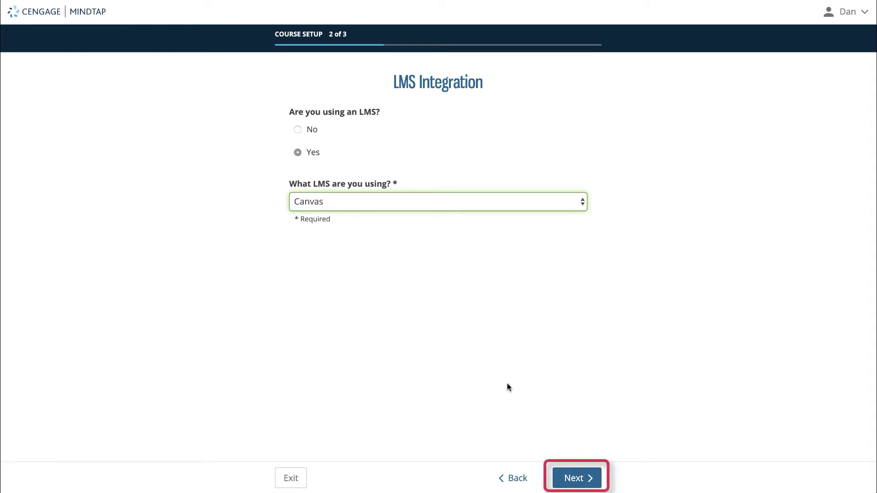
{"action": "left_click", "coordinate": [569, 473]}
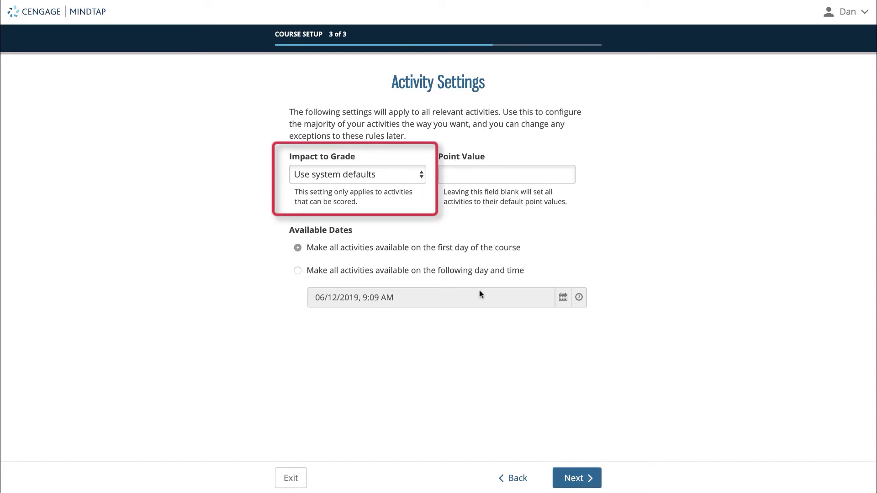
Keep Impact to Grade at system defaults
{"action": "left_click", "coordinate": [415, 176]}
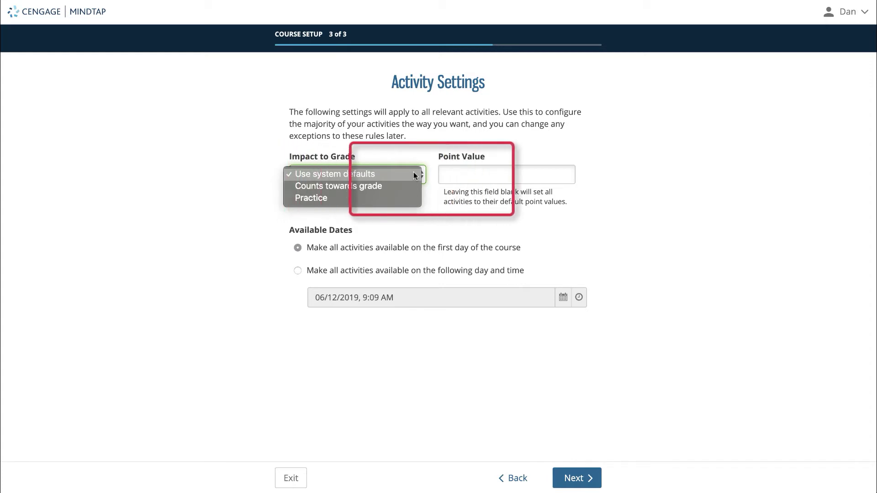
{"action": "left_click", "coordinate": [495, 203]}
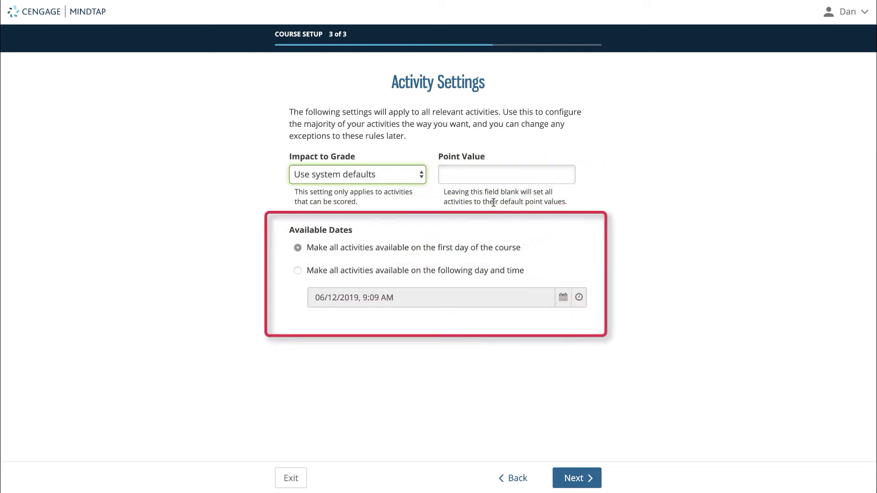
Make activities available from August 30, 2019 and advance to Finish Course Setup
{"action": "left_click", "coordinate": [307, 273]}
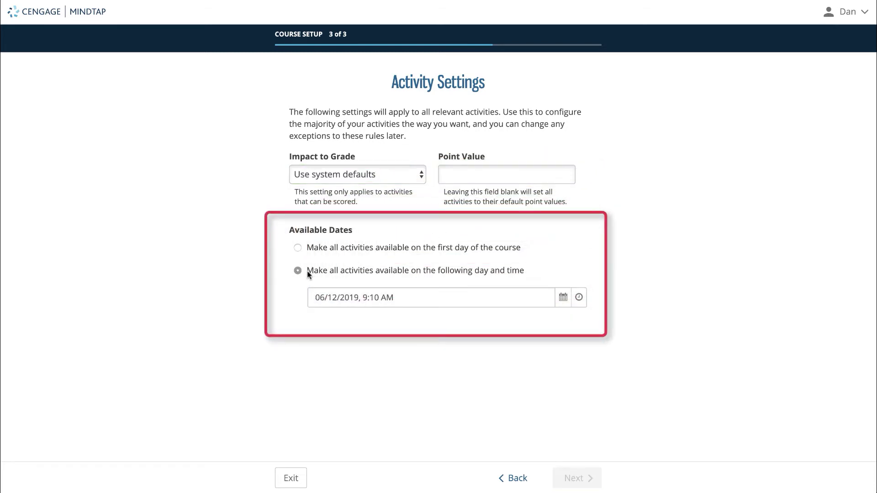
{"action": "left_click", "coordinate": [563, 299]}
{"action": "scroll", "coordinate": [415, 249], "scroll_direction": "down", "scroll_amount": 2}
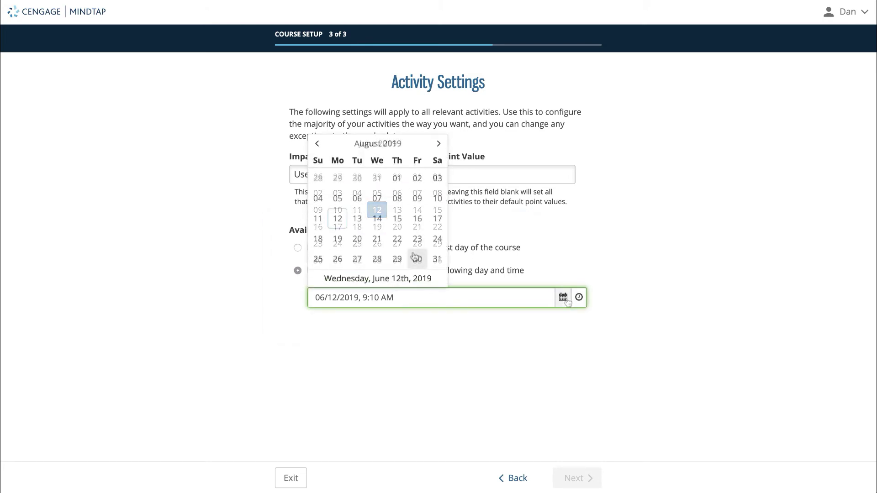
{"action": "left_click", "coordinate": [417, 243]}
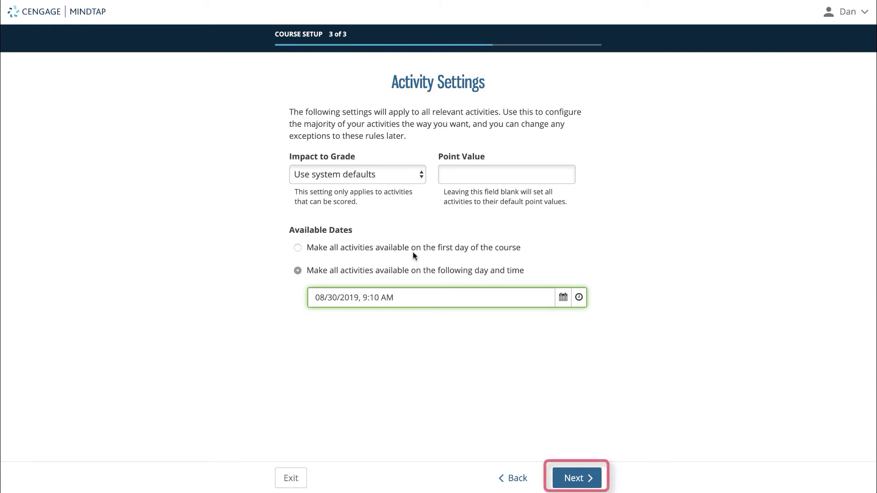
{"action": "left_click", "coordinate": [588, 475]}
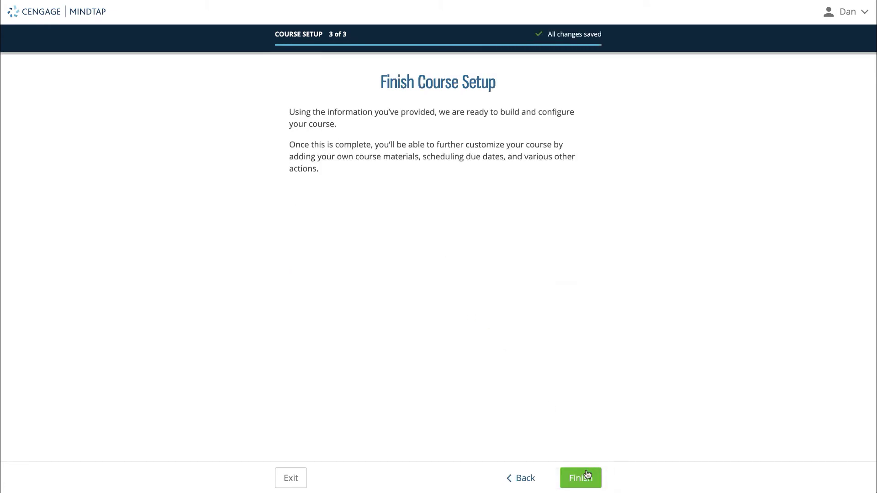
Finish the MindTap course setup to reach the confirmation page
{"action": "left_click", "coordinate": [587, 475]}
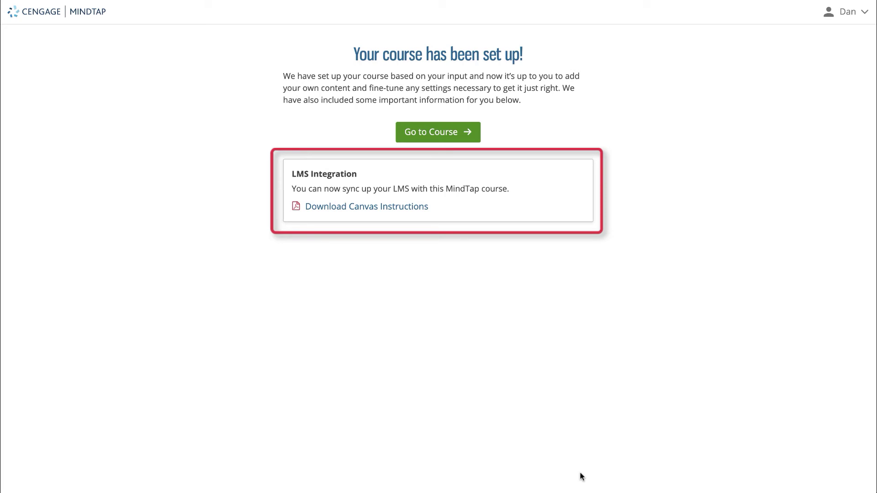
Open the Canvas integration instructions PDF in the browser viewer
{"action": "left_click", "coordinate": [397, 211]}
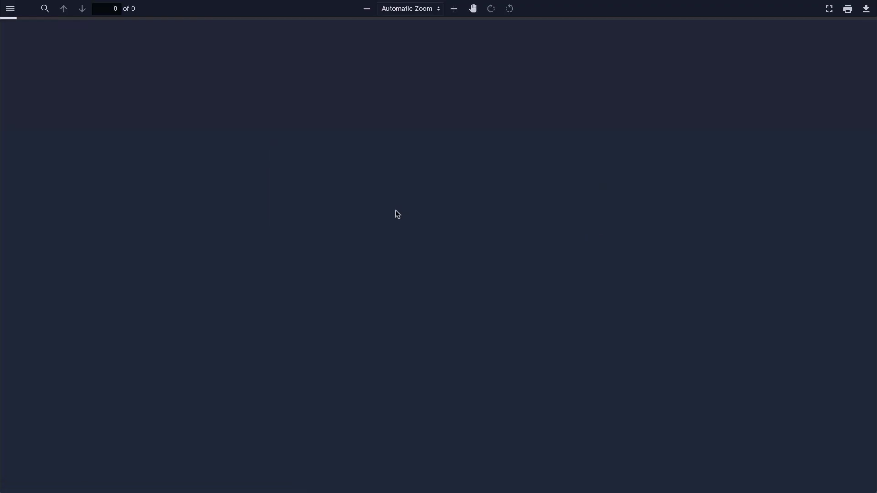